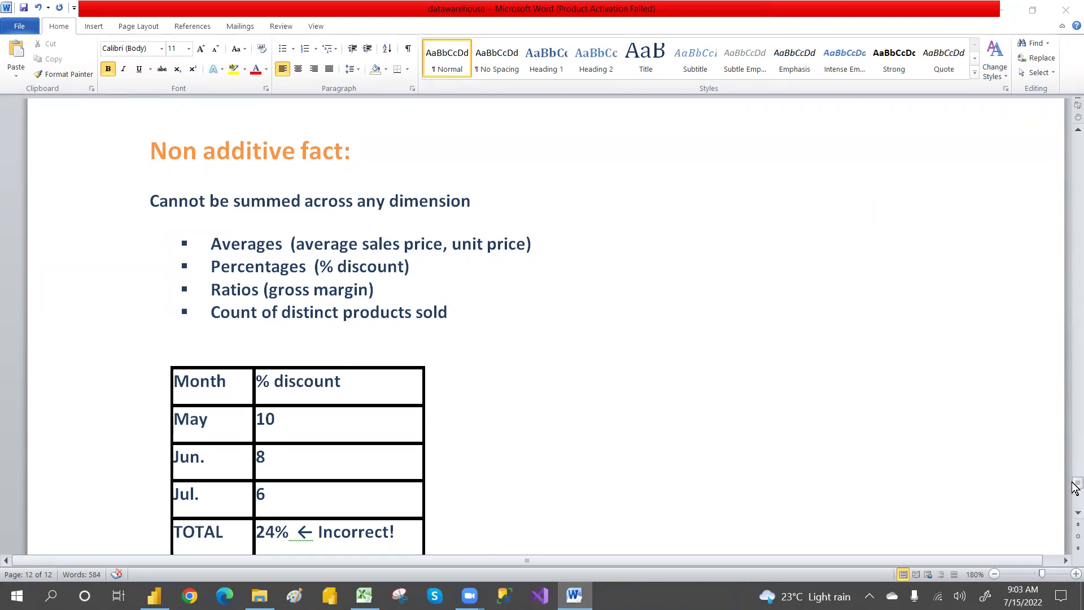
{"action": "left_click_drag", "start_coordinate": [1076, 483], "coordinate": [1072, 484]}
{"action": "left_click_drag", "start_coordinate": [1074, 489], "coordinate": [1073, 492]}
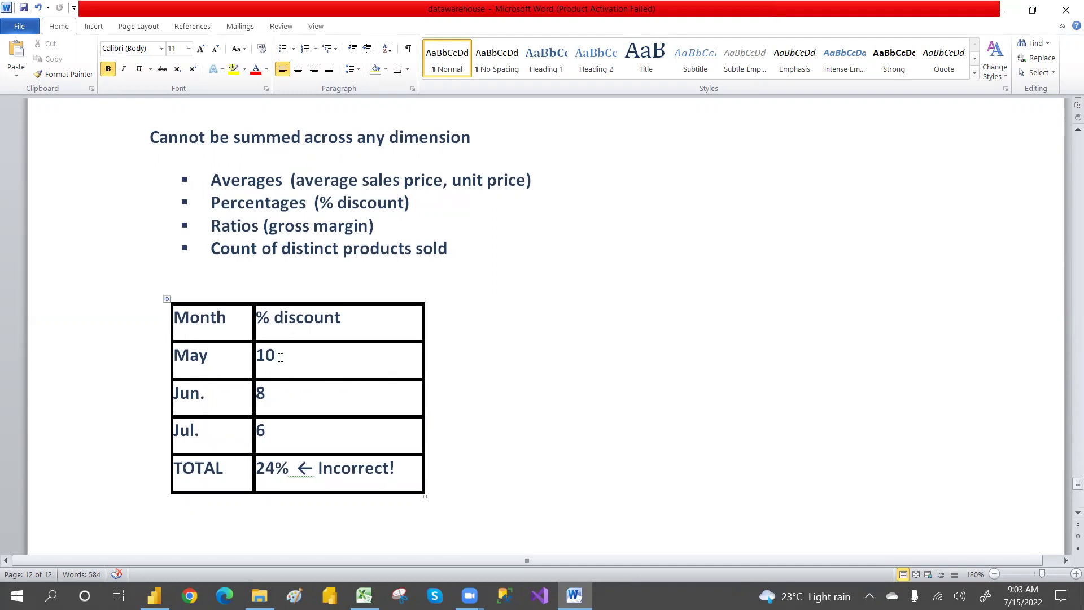
Highlight the monthly discounts 10, 8 and 6 and compare them with the 24% total
{"action": "left_click_drag", "start_coordinate": [276, 356], "coordinate": [261, 361]}
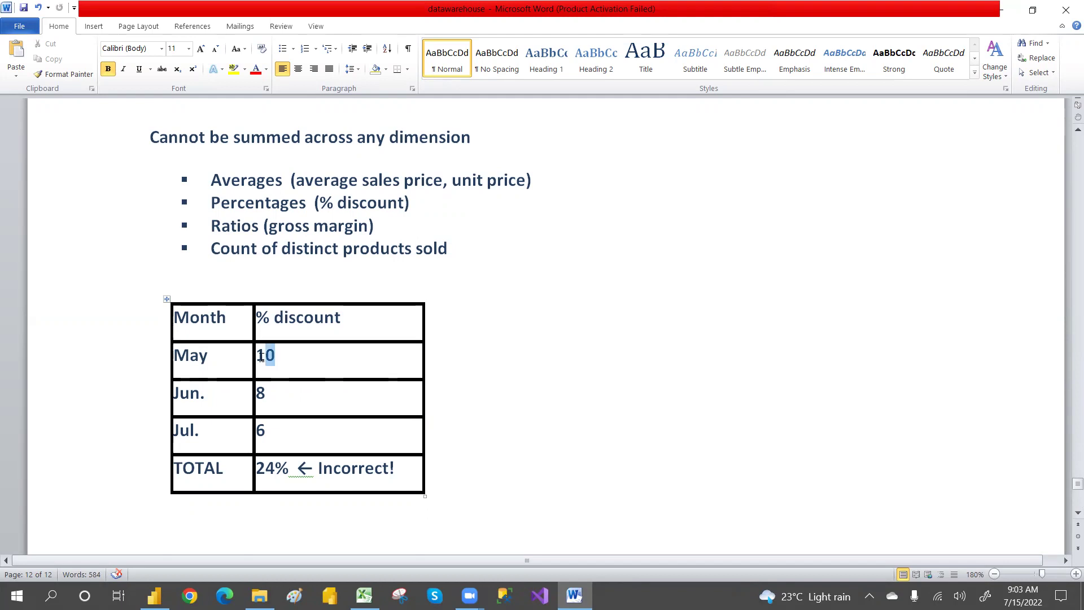
{"action": "left_click", "coordinate": [271, 393]}
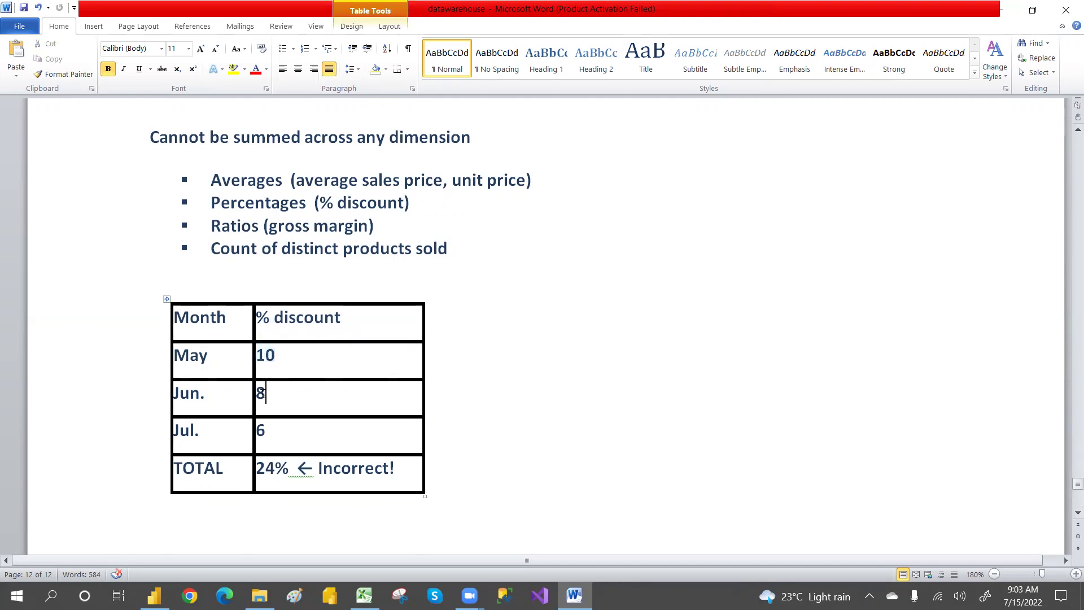
{"action": "left_click_drag", "start_coordinate": [271, 427], "coordinate": [258, 430]}
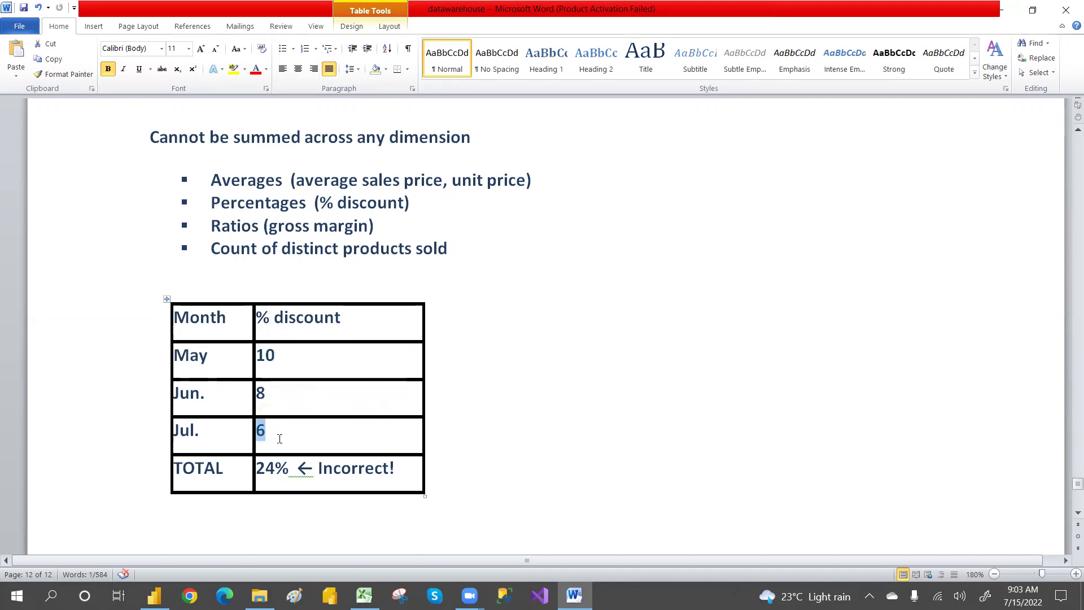
{"action": "left_click", "coordinate": [279, 438]}
{"action": "left_click", "coordinate": [258, 468]}
{"action": "left_click_drag", "start_coordinate": [276, 468], "coordinate": [289, 471]}
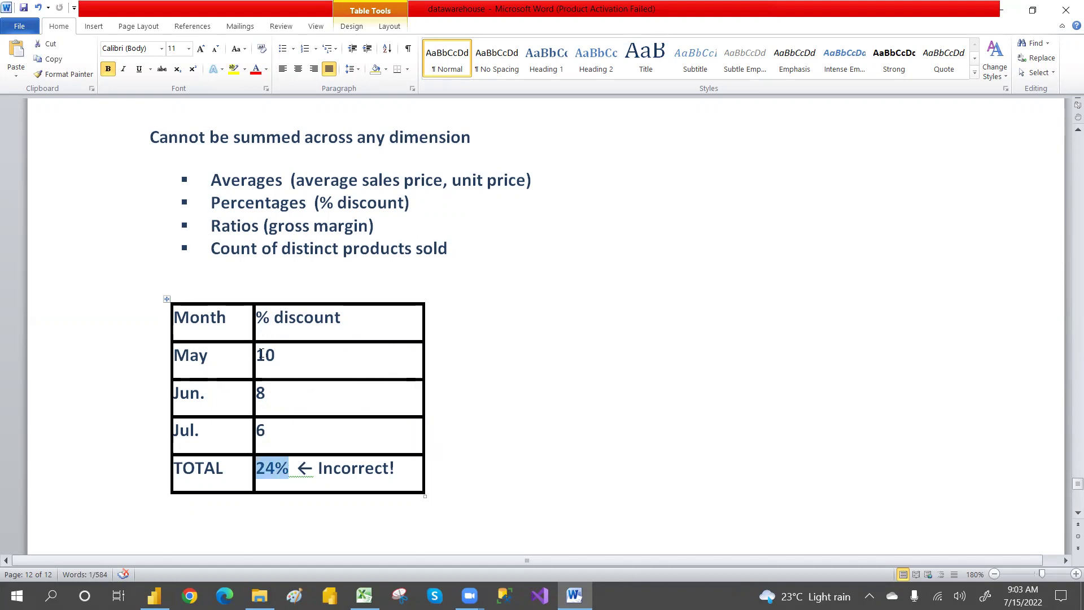
{"action": "left_click_drag", "start_coordinate": [262, 354], "coordinate": [279, 426]}
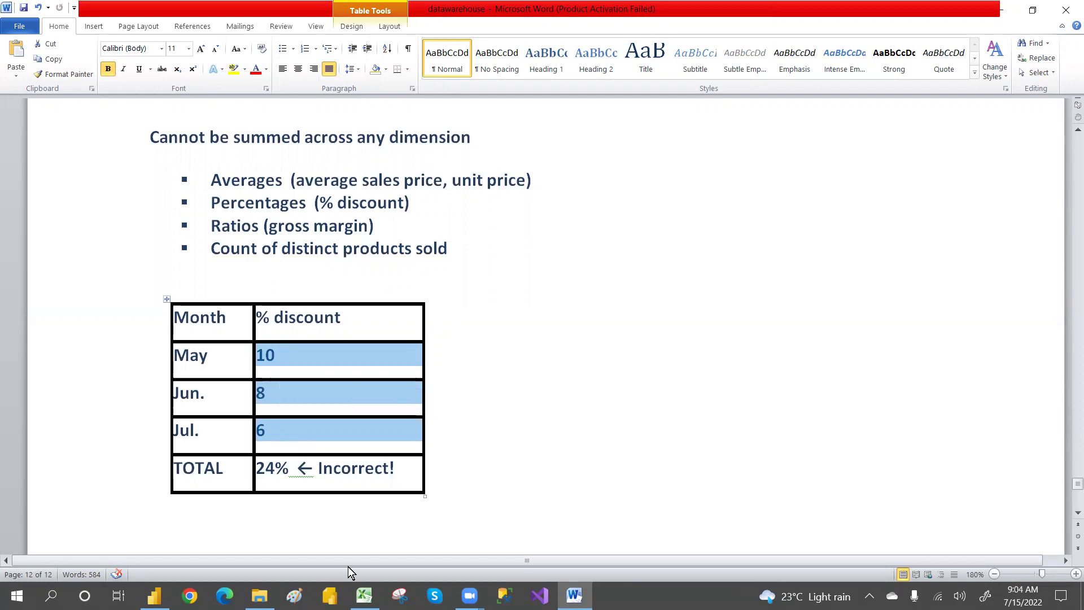
{"action": "key", "text": "alt+Tab"}
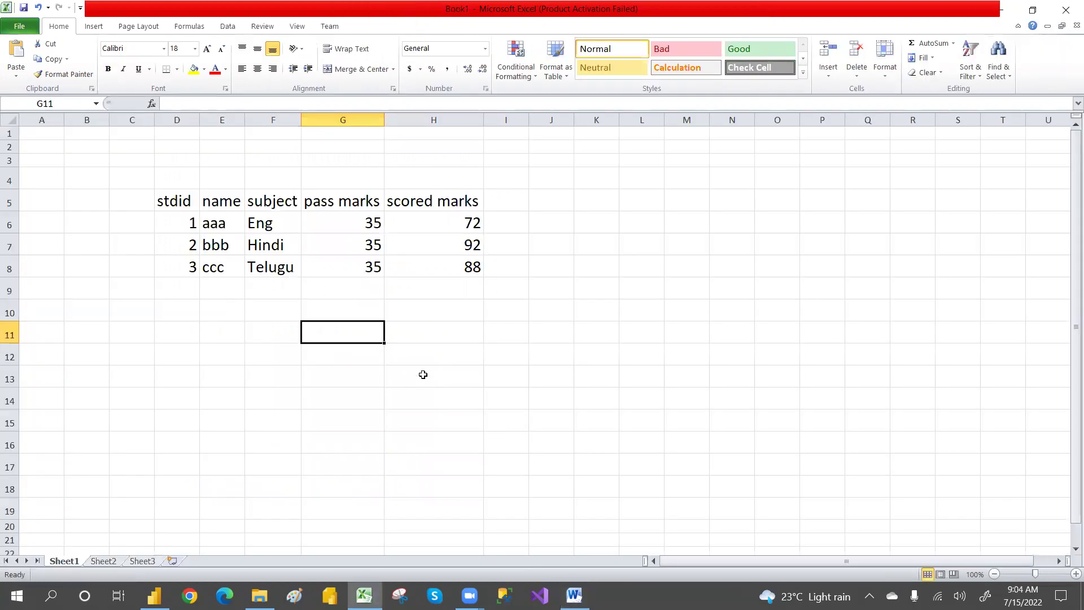
{"action": "left_click_drag", "start_coordinate": [166, 194], "coordinate": [456, 279]}
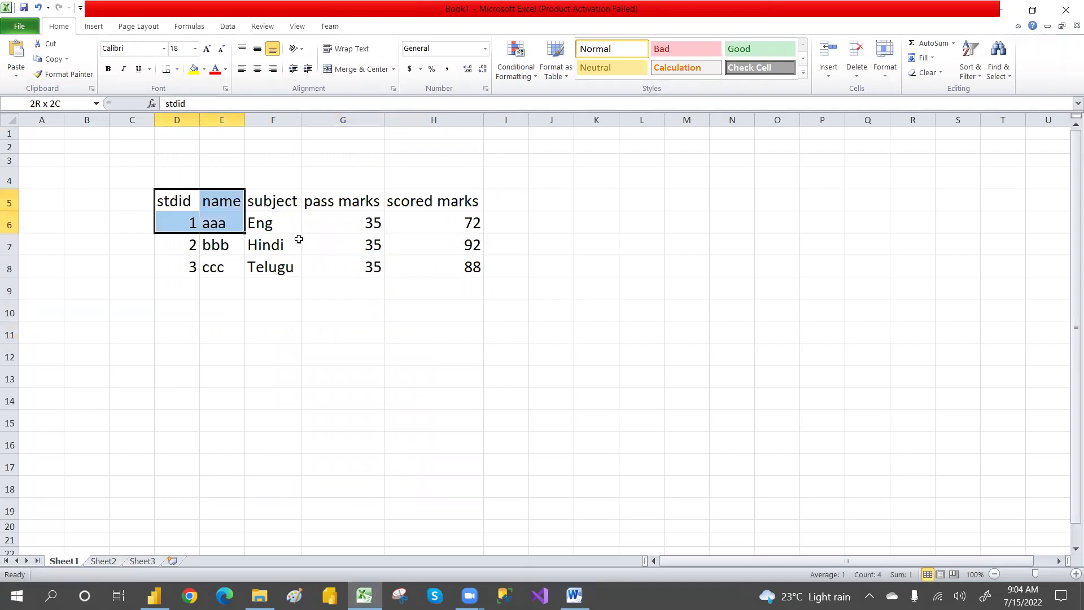
{"action": "left_click", "coordinate": [455, 380]}
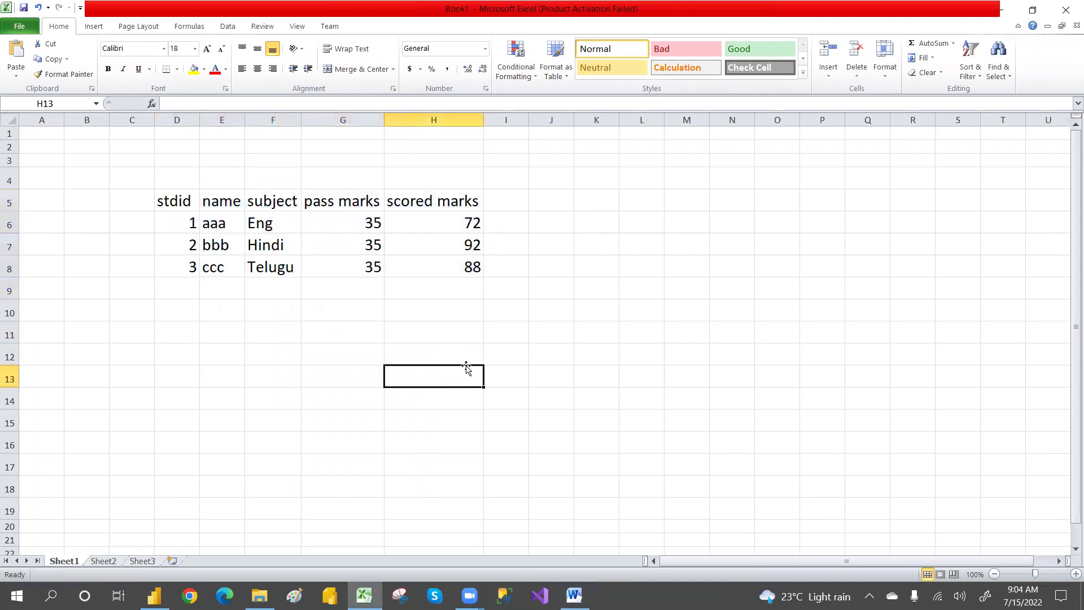
{"action": "key", "text": "ctrl+u"}
{"action": "mouse_move", "coordinate": [316, 202]}
{"action": "left_mouse_down"}
{"action": "mouse_move", "coordinate": [373, 223]}
{"action": "mouse_move", "coordinate": [380, 262]}
{"action": "left_mouse_up"}
{"action": "left_click", "coordinate": [421, 292]}
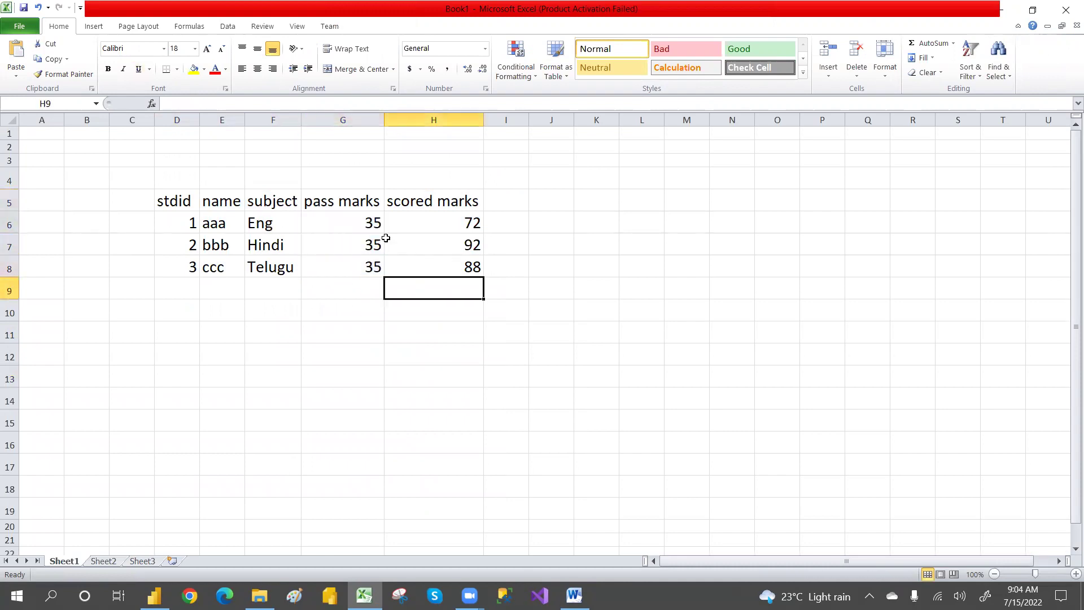
{"action": "left_click_drag", "start_coordinate": [373, 223], "coordinate": [371, 267]}
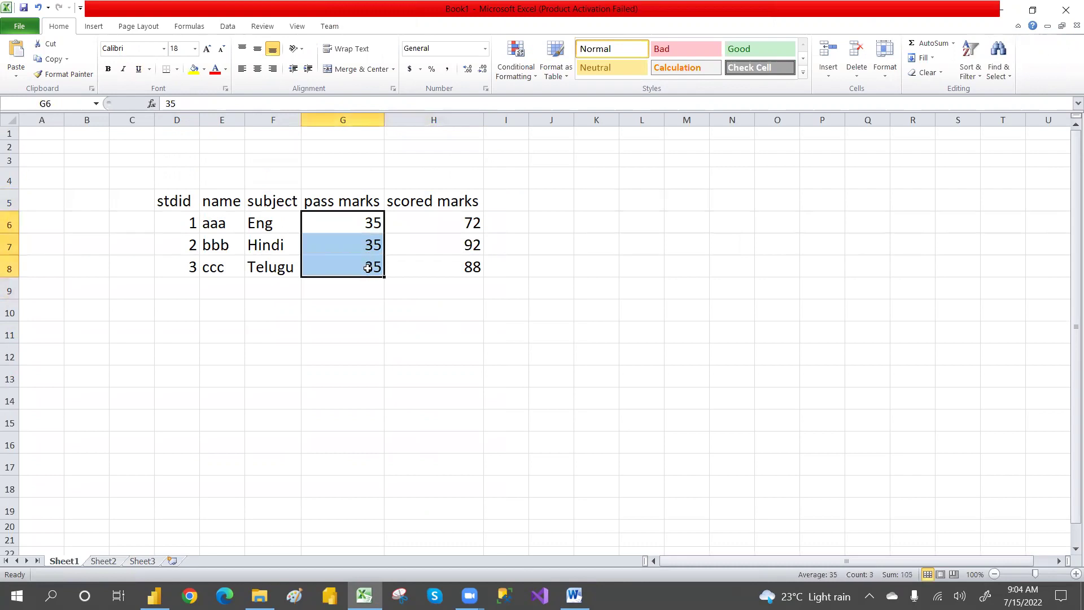
{"action": "left_click_drag", "start_coordinate": [262, 225], "coordinate": [279, 266]}
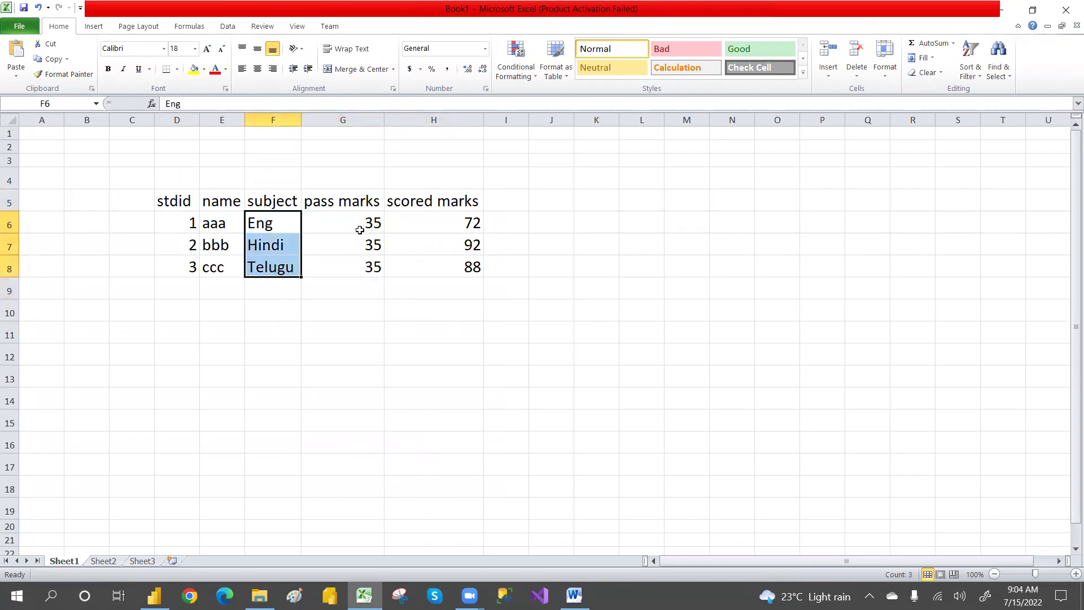
{"action": "left_click_drag", "start_coordinate": [360, 222], "coordinate": [373, 268]}
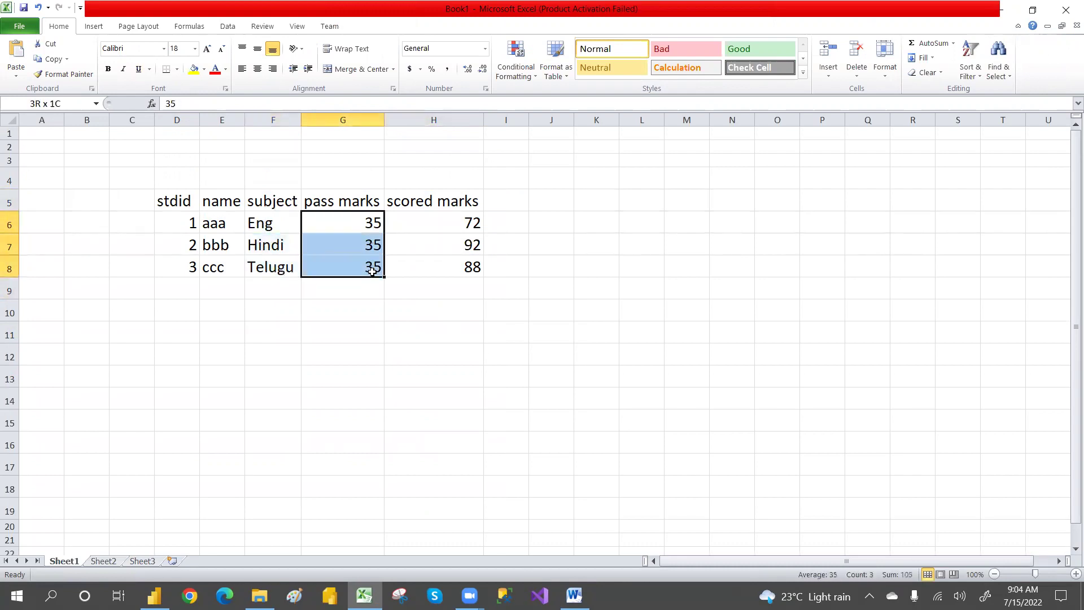
{"action": "left_click", "coordinate": [403, 312]}
{"action": "left_click", "coordinate": [372, 224]}
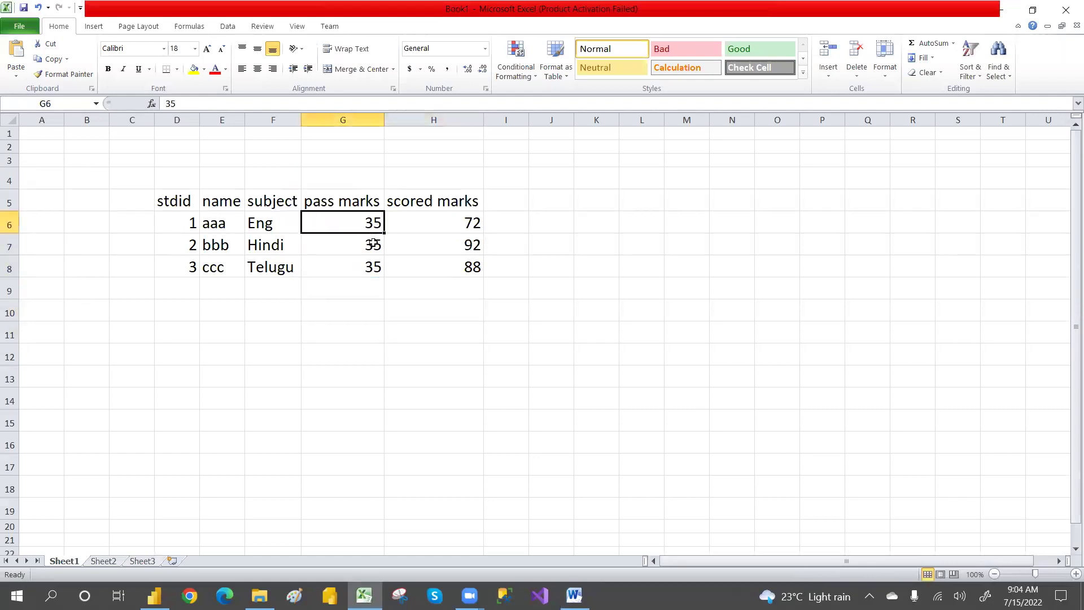
{"action": "left_click", "coordinate": [373, 244]}
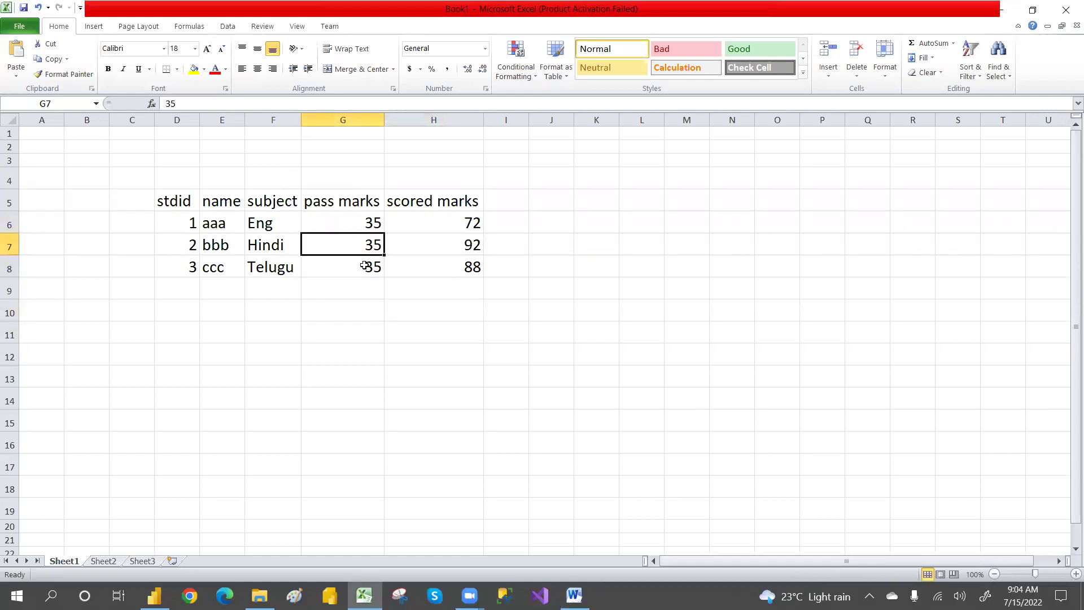
{"action": "left_click", "coordinate": [364, 266]}
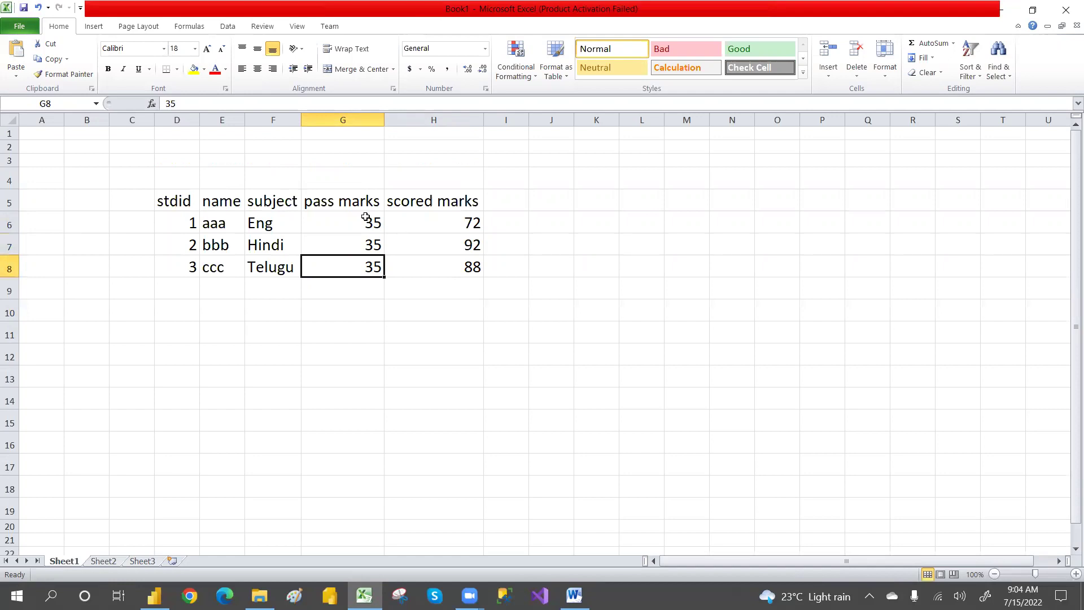
{"action": "left_click_drag", "start_coordinate": [364, 219], "coordinate": [368, 266]}
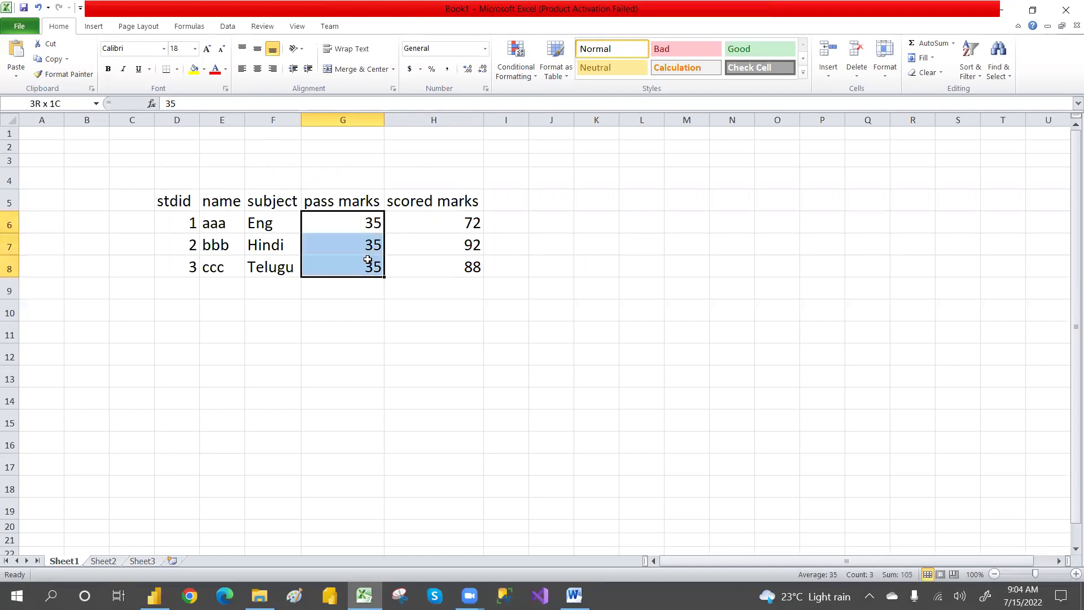
{"action": "left_click", "coordinate": [371, 310]}
{"action": "left_click_drag", "start_coordinate": [364, 223], "coordinate": [362, 289]}
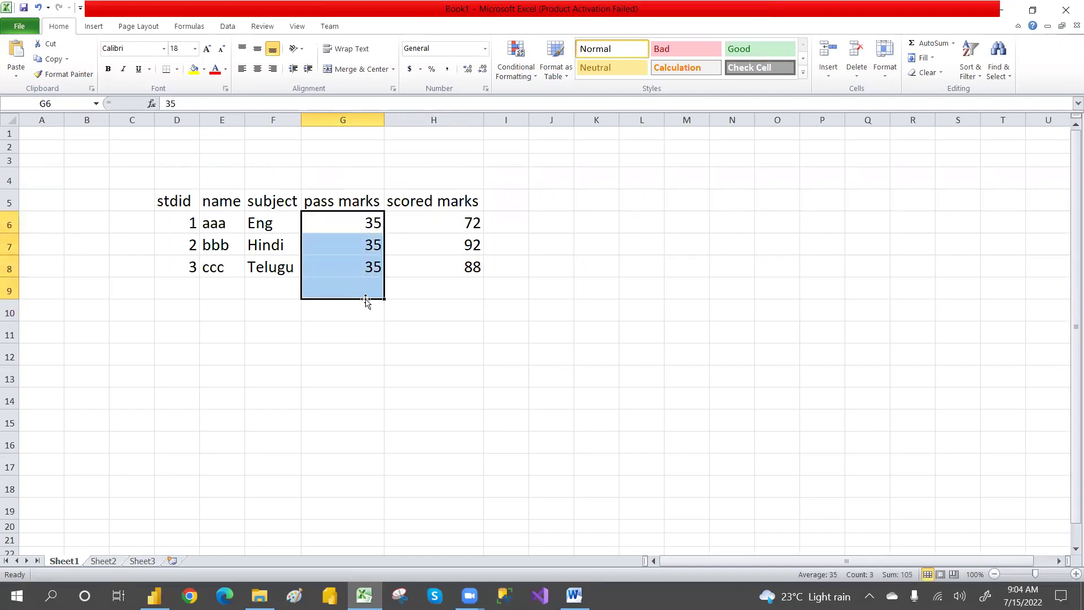
{"action": "left_click", "coordinate": [357, 291]}
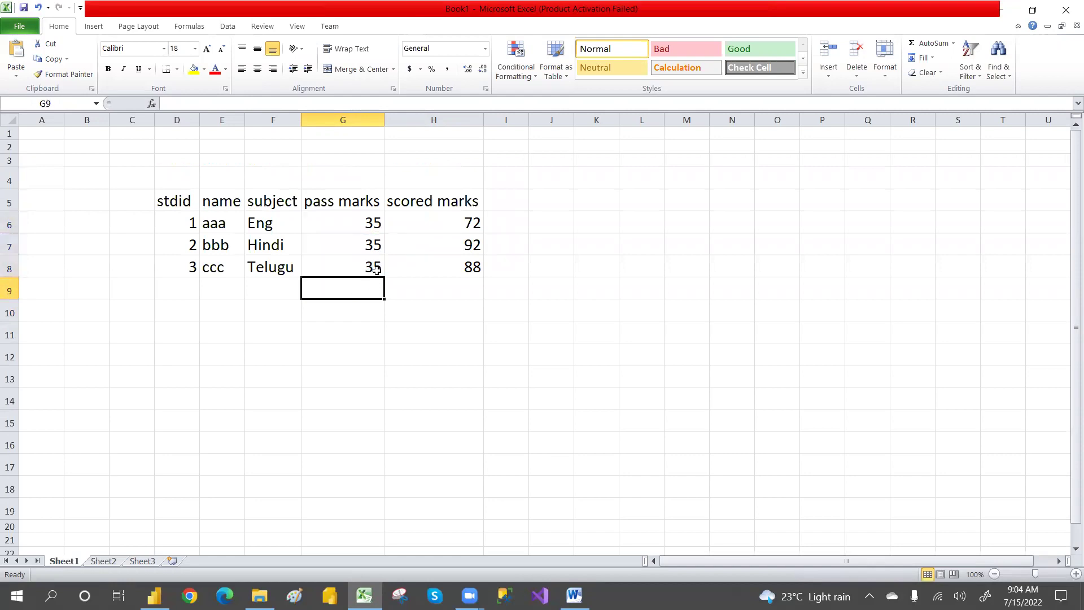
{"action": "left_click_drag", "start_coordinate": [358, 217], "coordinate": [368, 258]}
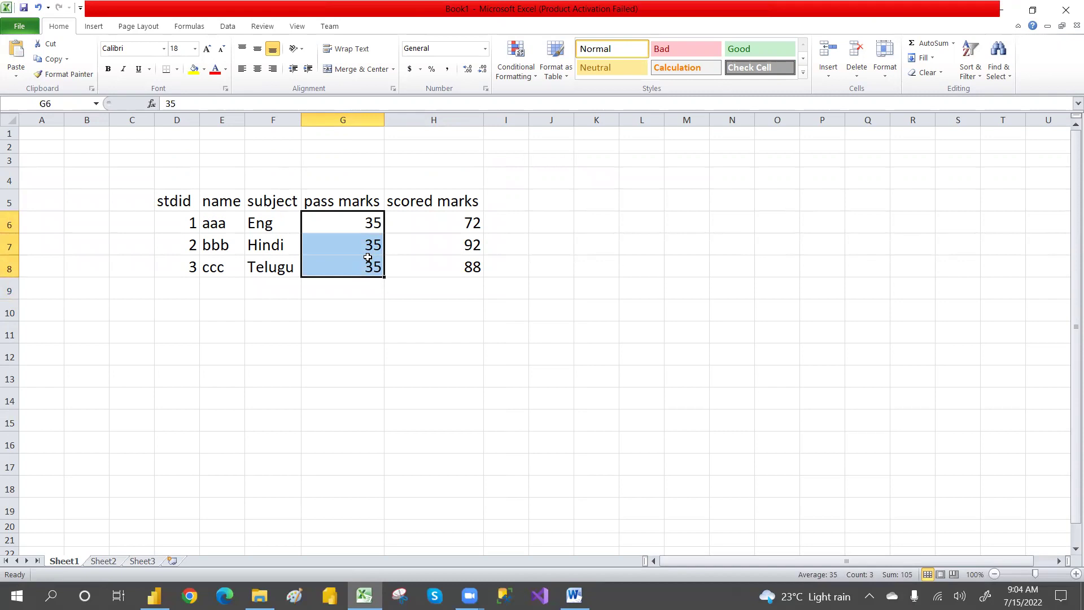
{"action": "left_click", "coordinate": [386, 292]}
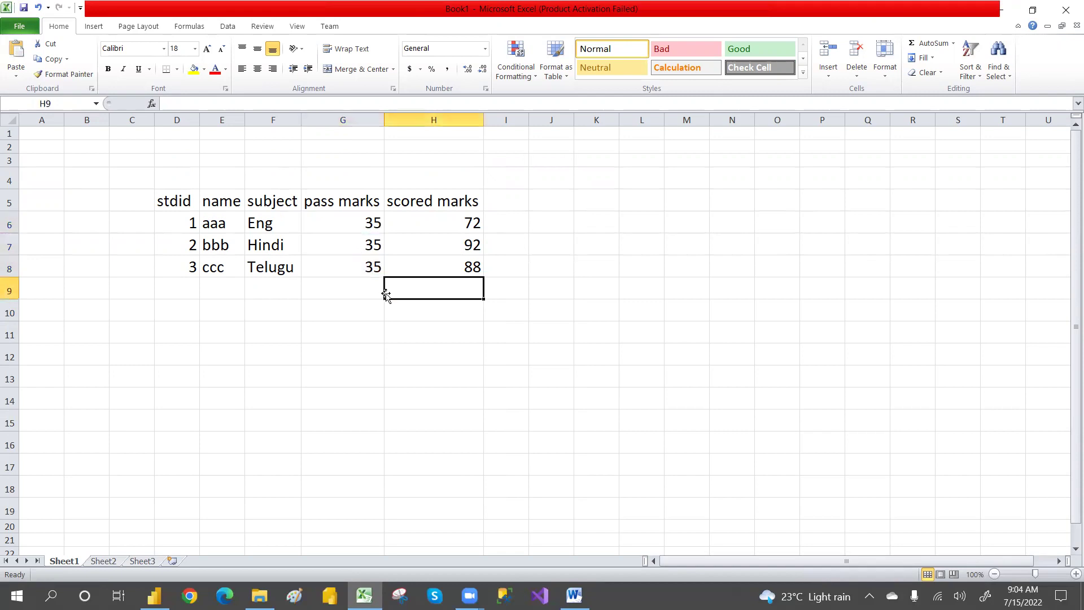
{"action": "left_click_drag", "start_coordinate": [363, 225], "coordinate": [365, 264]}
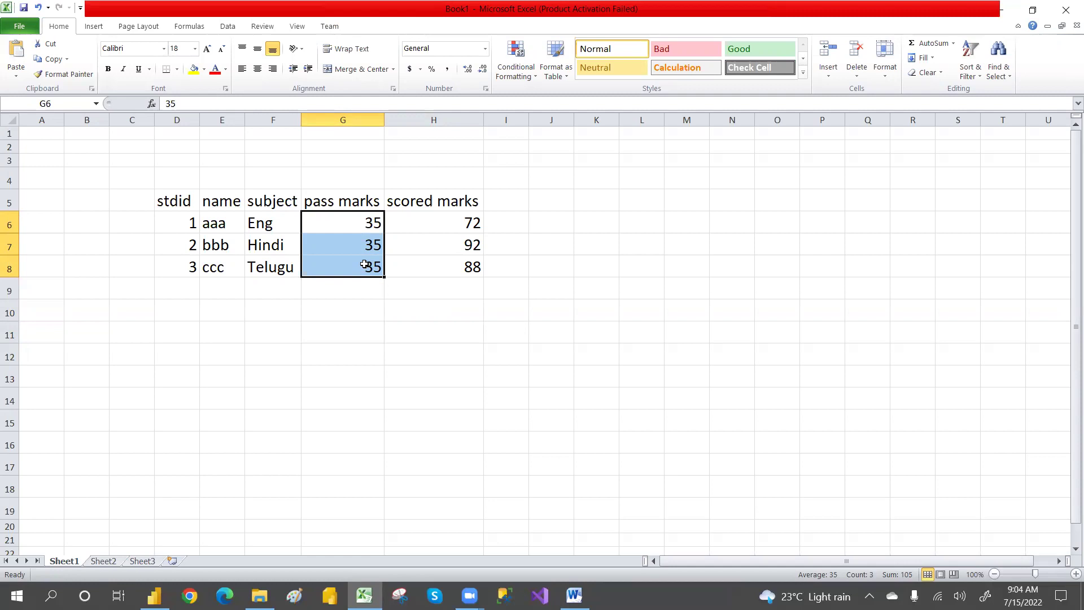
Switch back to the Word document showing the % discount table
{"action": "left_click", "coordinate": [574, 596]}
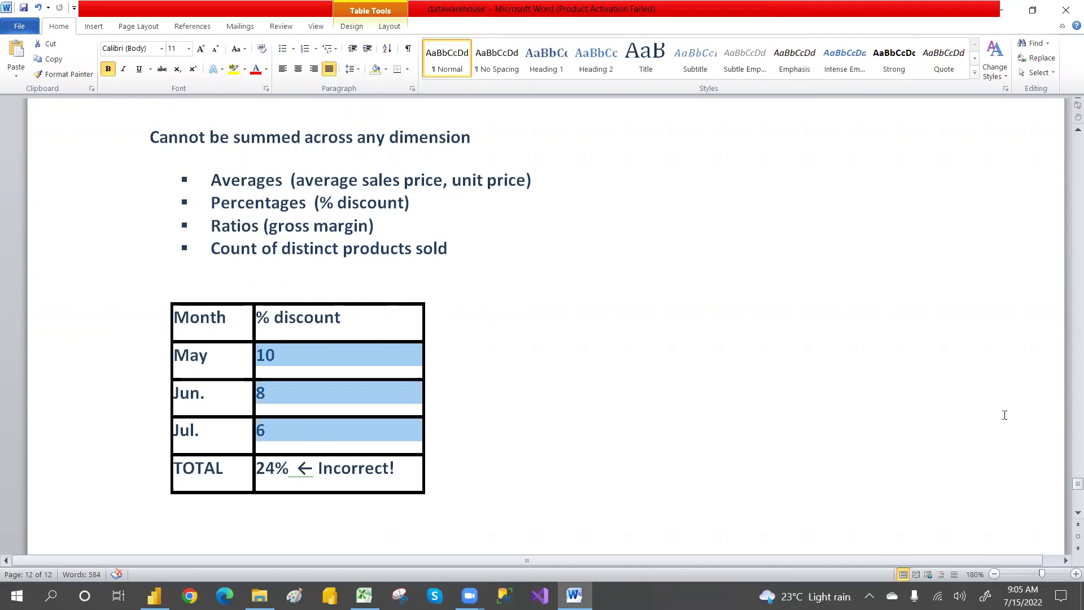
{"action": "left_click_drag", "start_coordinate": [1074, 485], "coordinate": [1074, 488]}
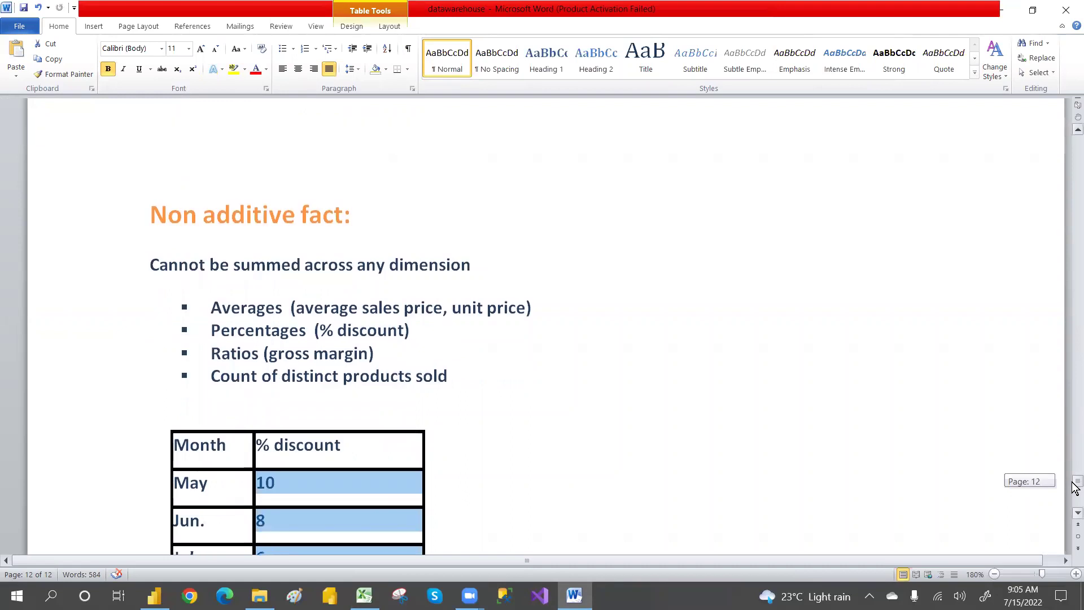